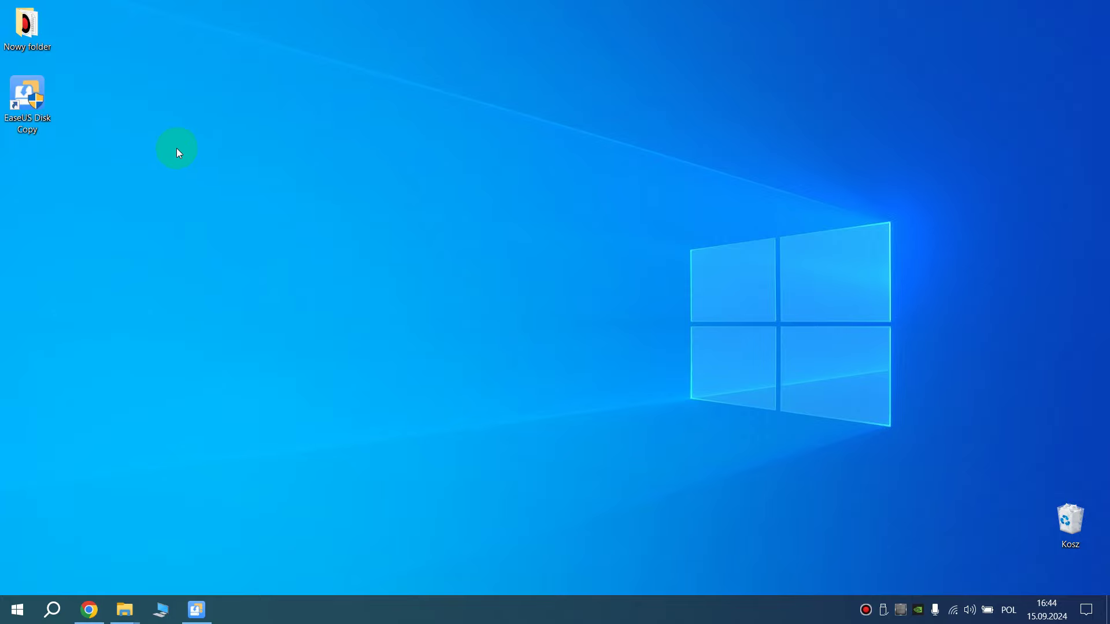
# Step: Open EaseUS Disk Copy and examine the source partitions in partition mode and the boot disk creation options
pyautogui.click(196, 610)
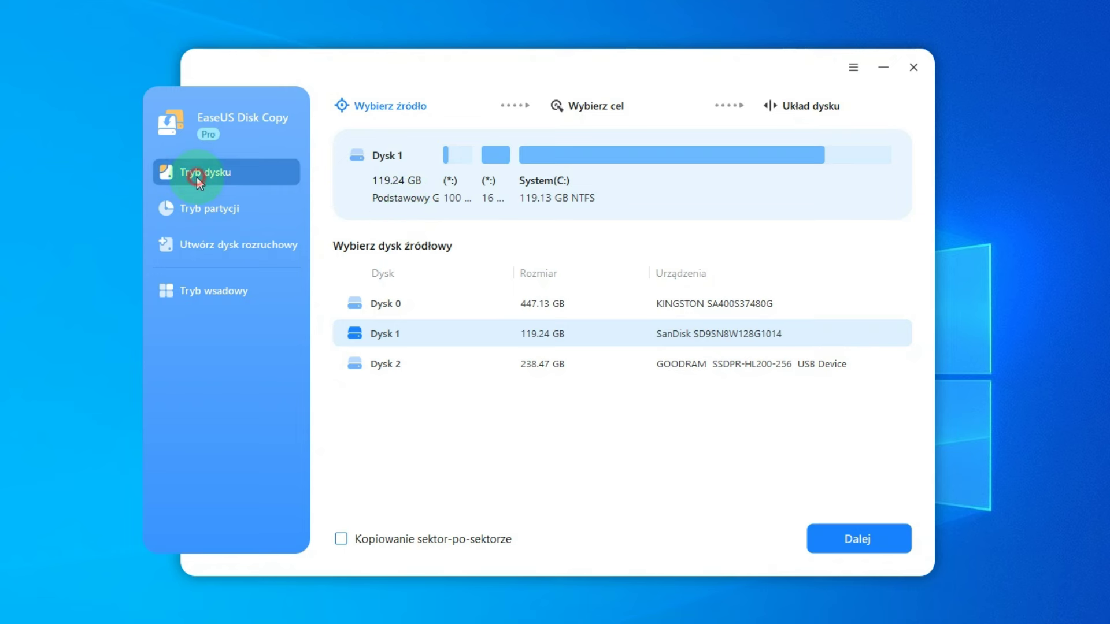
pyautogui.click(212, 207)
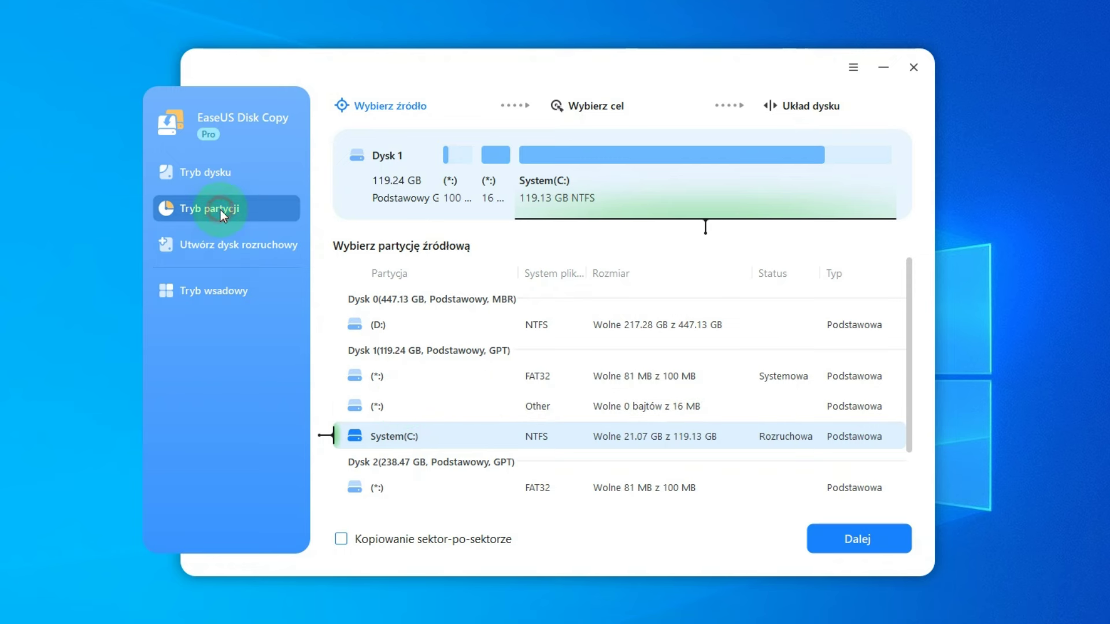
pyautogui.scroll(-1, 422, 306)
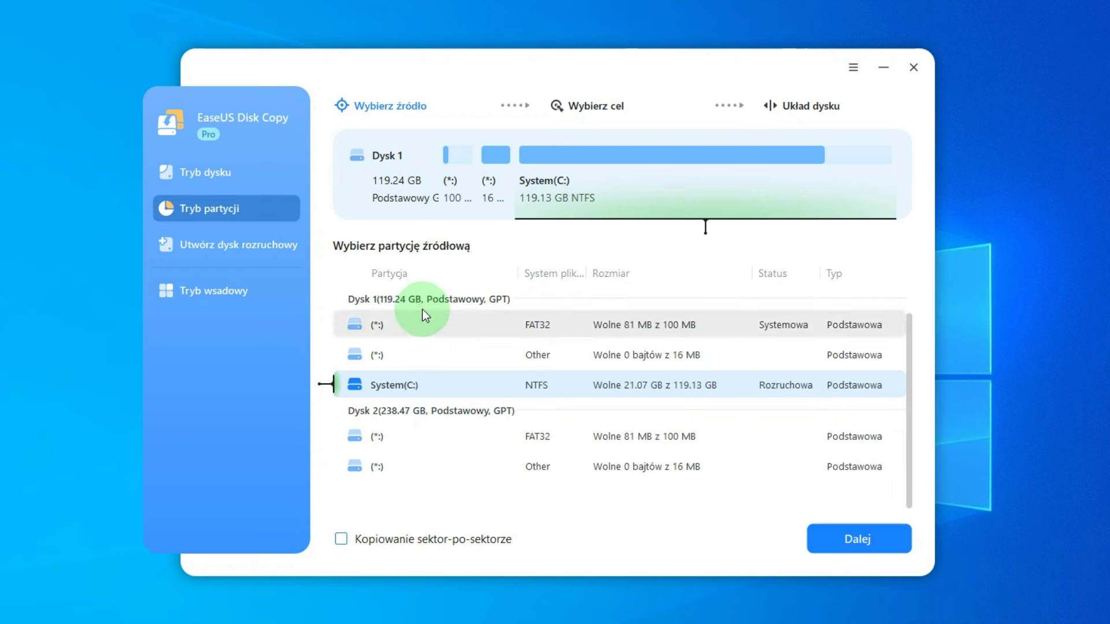
pyautogui.scroll(1, 413, 340)
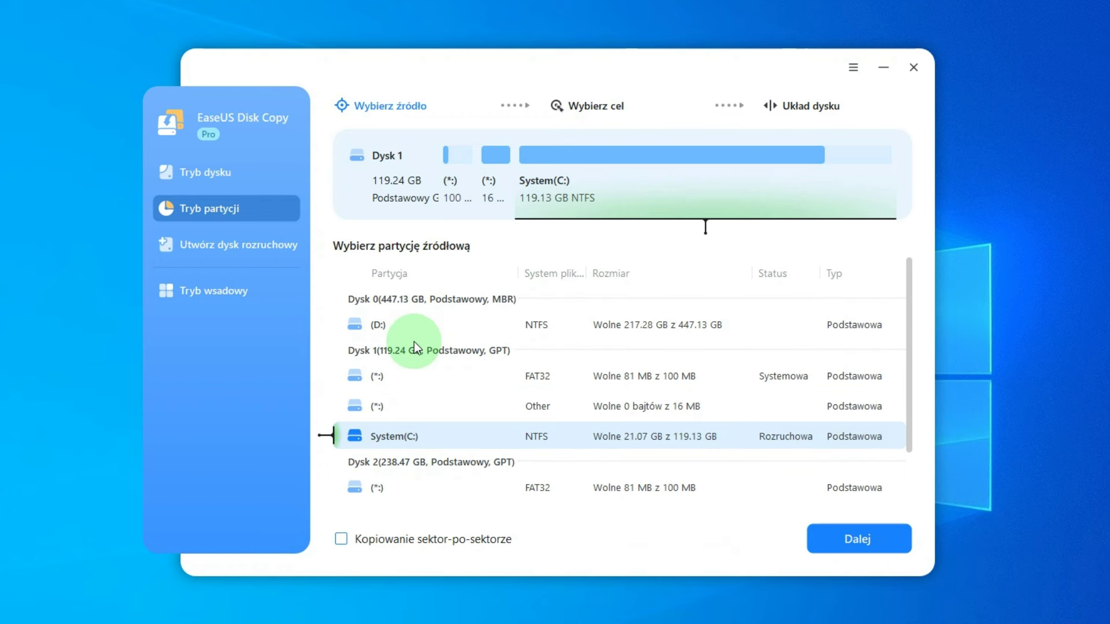
pyautogui.click(395, 385)
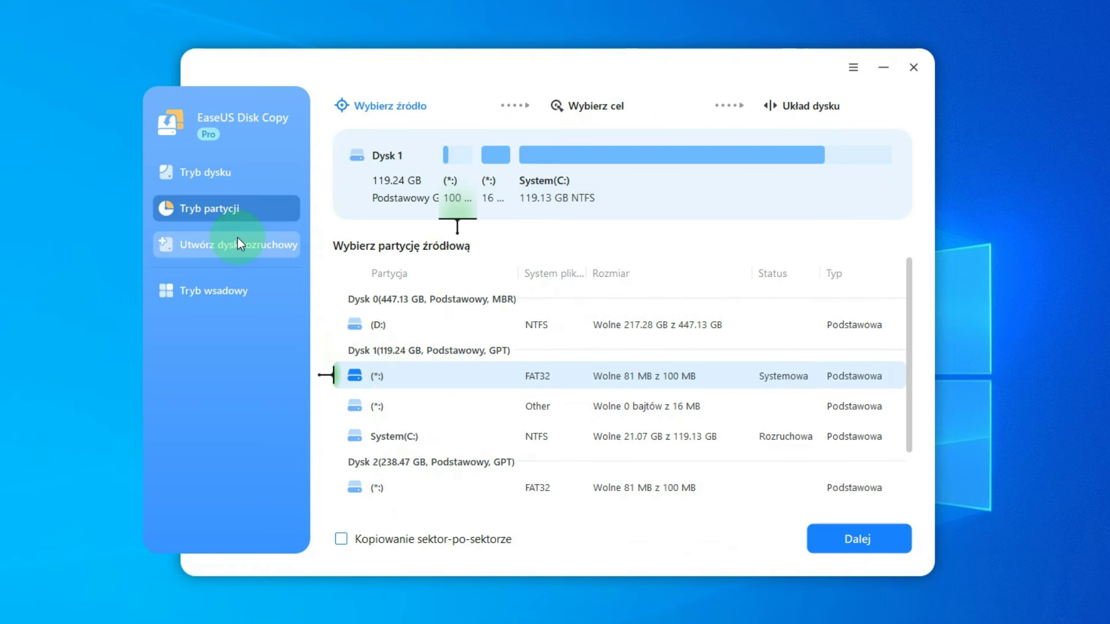
pyautogui.click(208, 254)
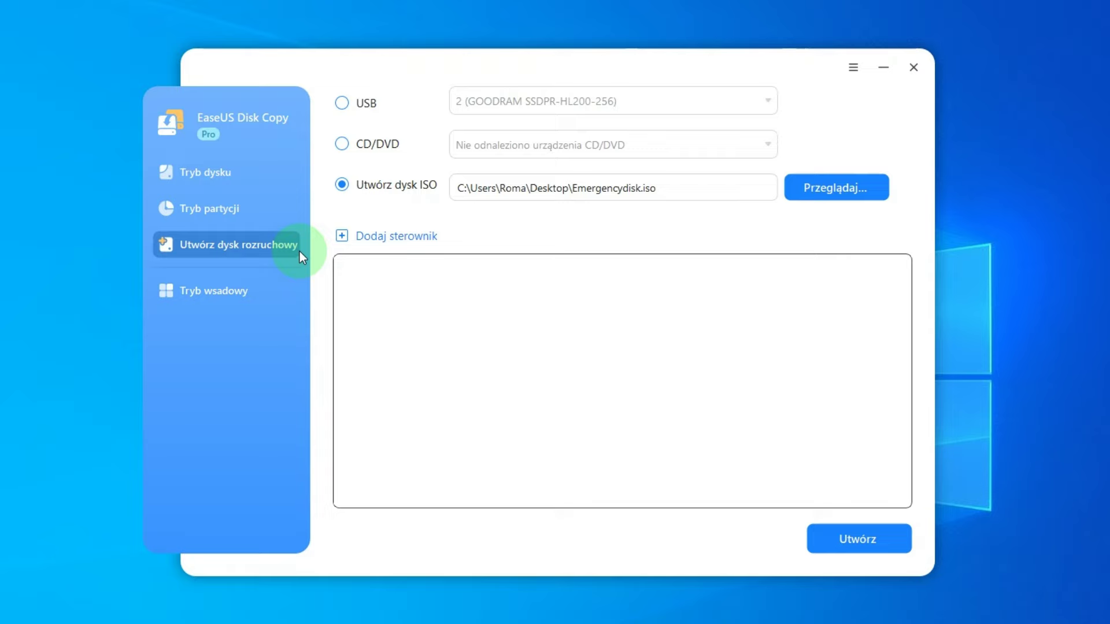
# Step: In disk mode, choose Disk 1, the 119.24 GB SanDisk drive, as the source and proceed to target selection
pyautogui.click(277, 174)
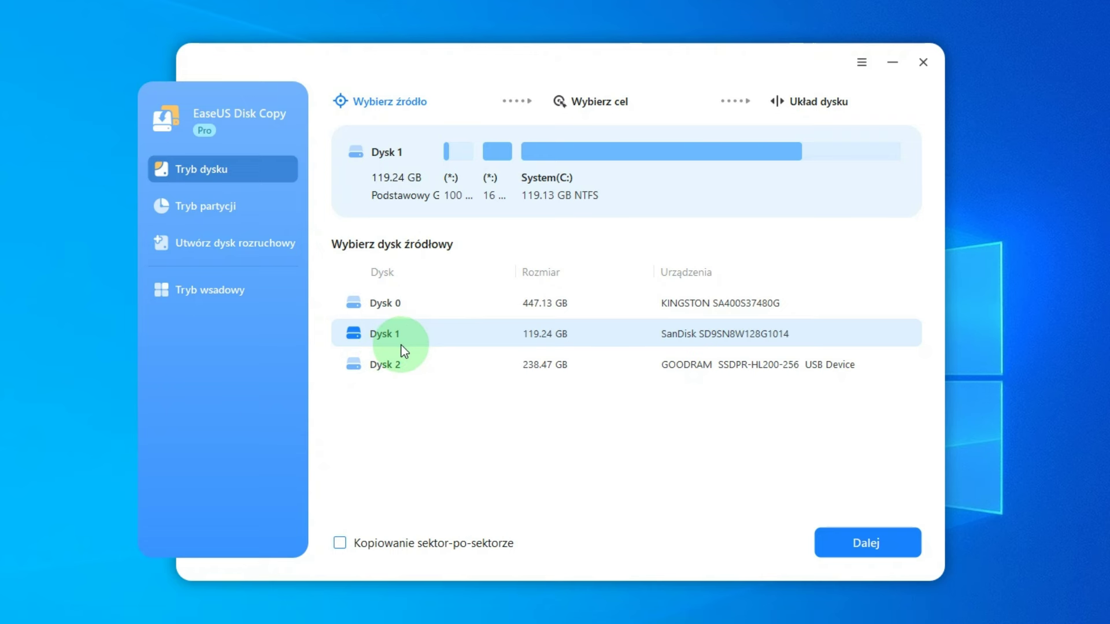
pyautogui.click(411, 372)
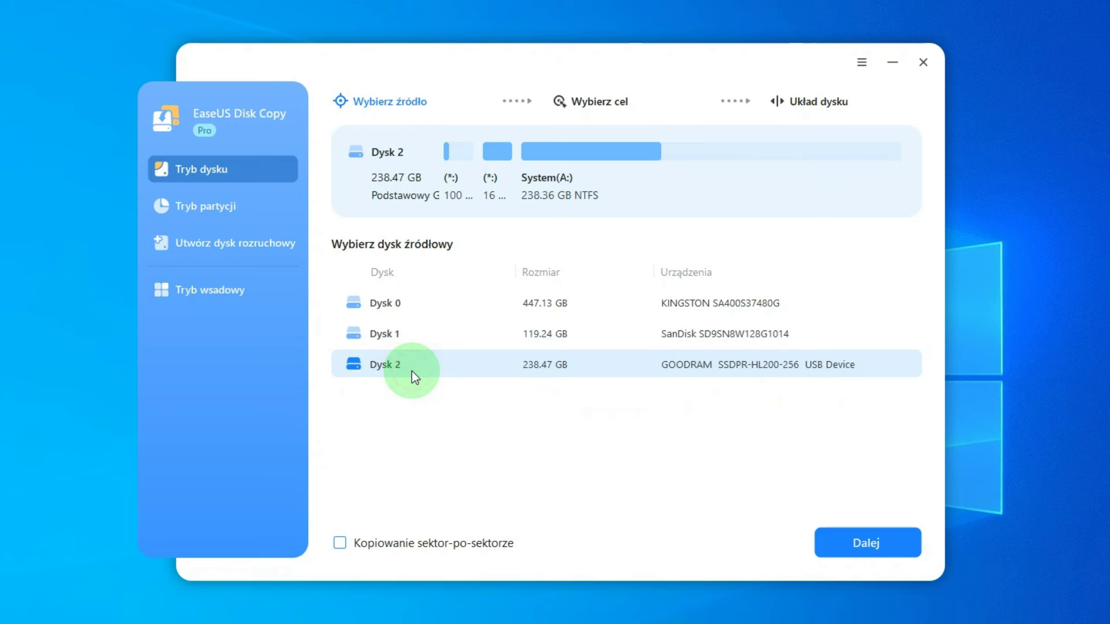
pyautogui.click(407, 338)
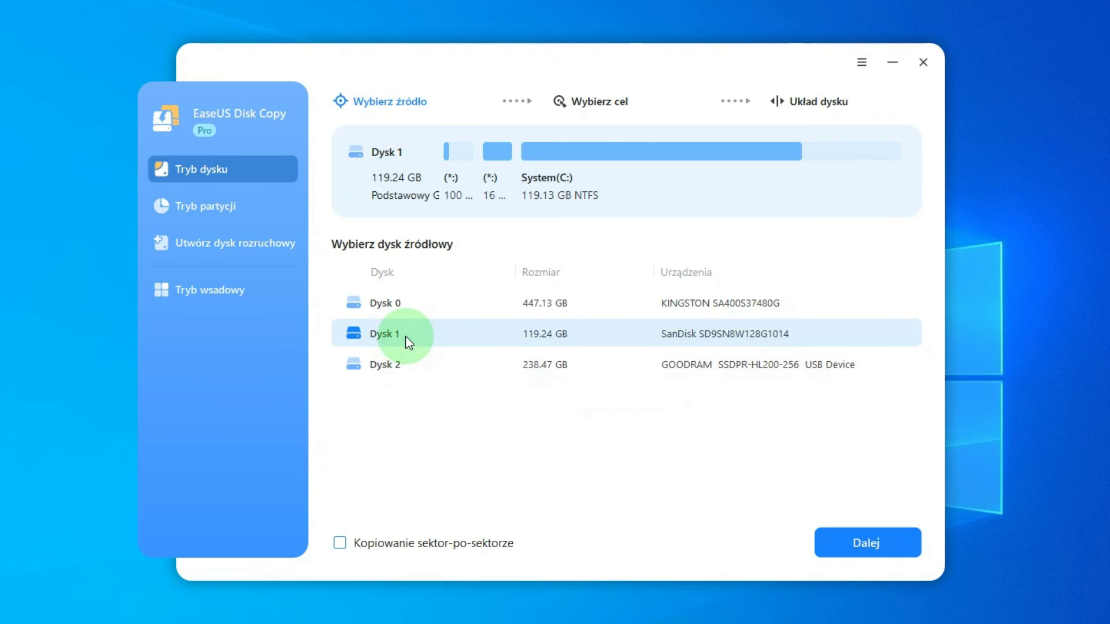
pyautogui.click(821, 544)
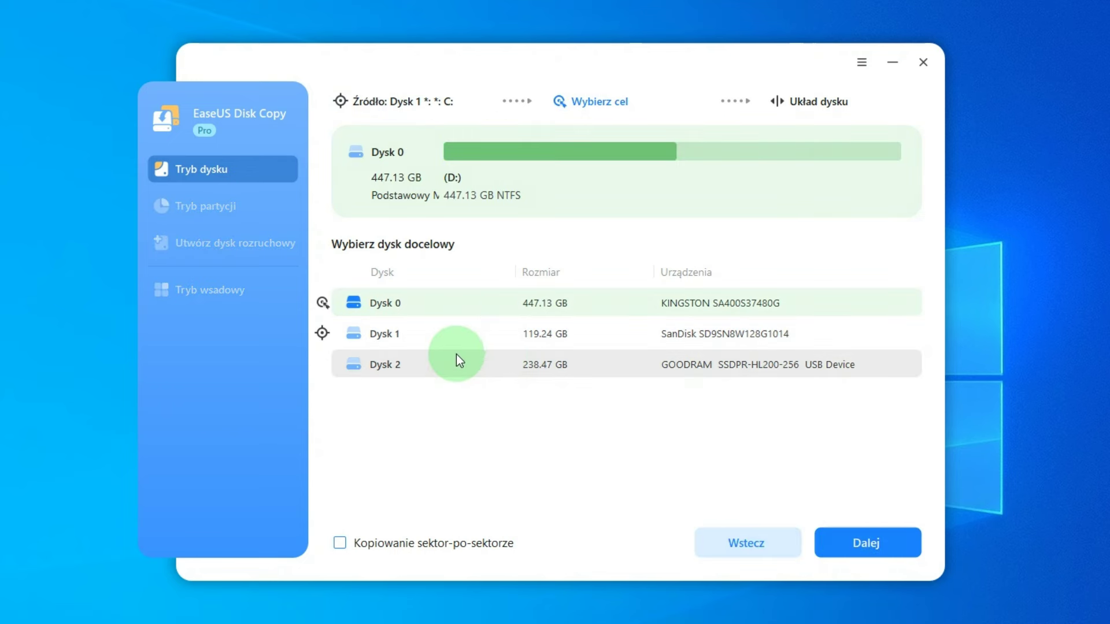
# Step: Choose Disk 2, the 238.47 GB GOODRAM USB device, as the target and proceed to the disk layout
pyautogui.click(406, 376)
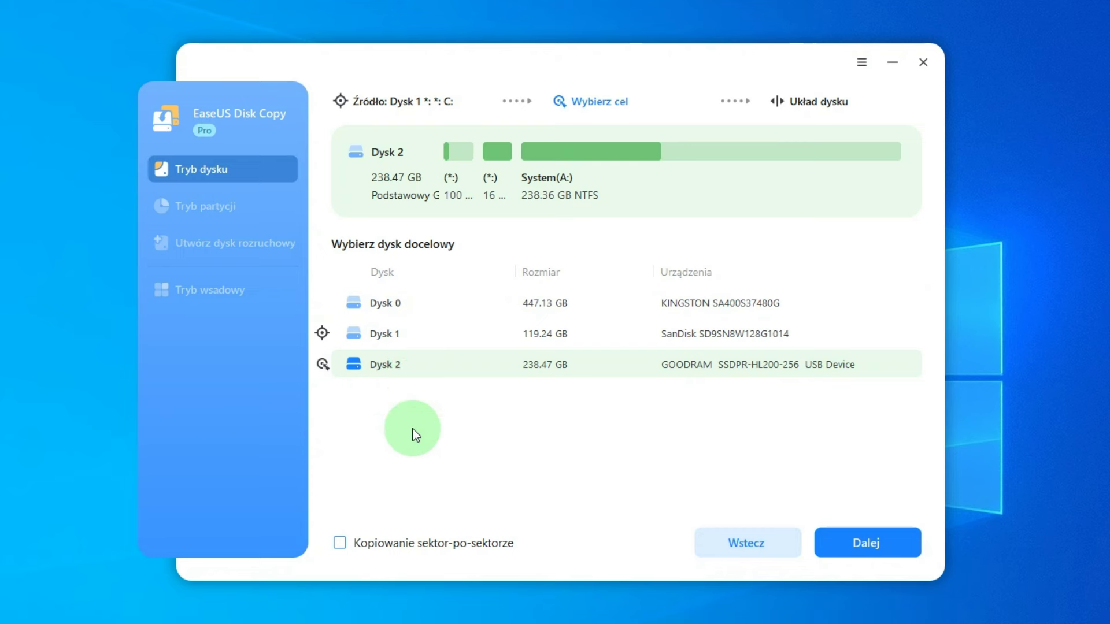
pyautogui.click(423, 367)
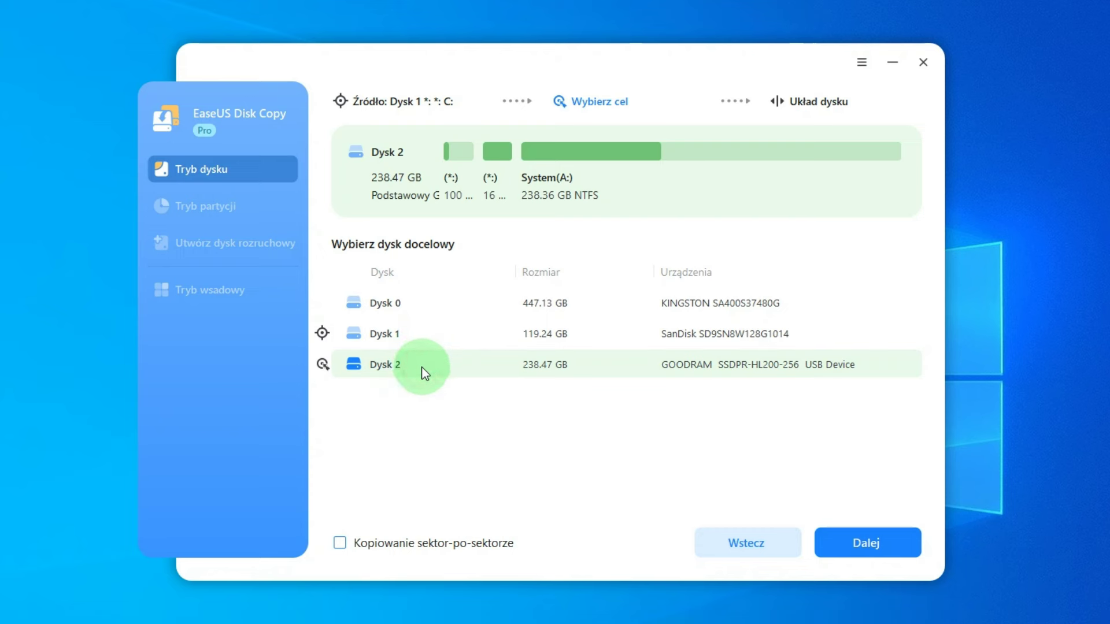
pyautogui.click(873, 550)
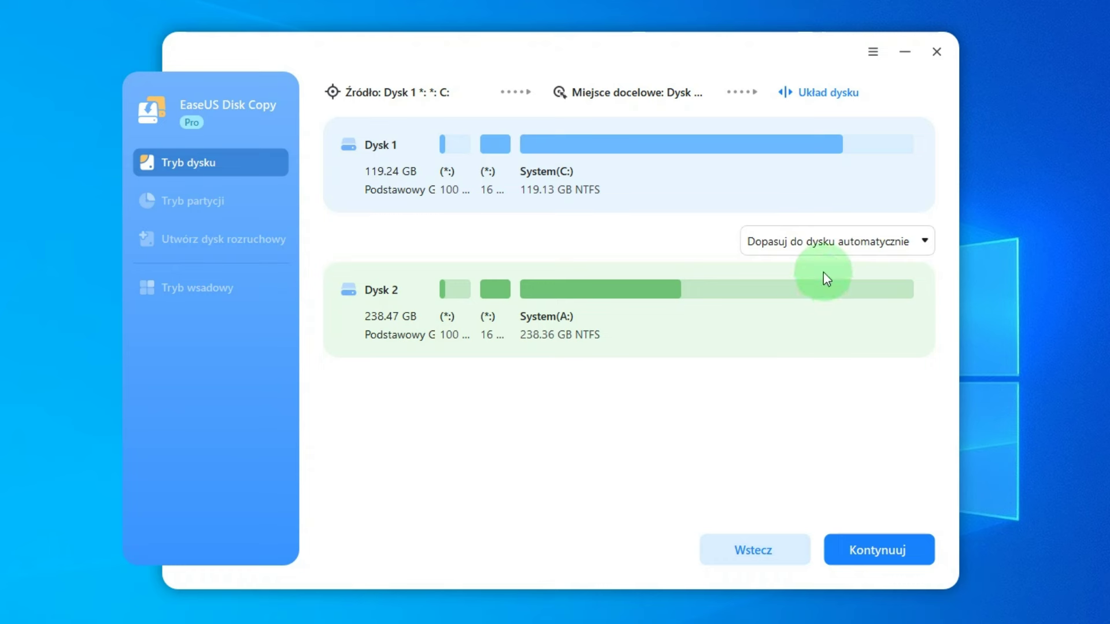
# Step: Set the target disk layout to automatic fit (Dopasuj do dysku automatycznie) and start the copy, accepting erasure of the target disk
pyautogui.click(840, 238)
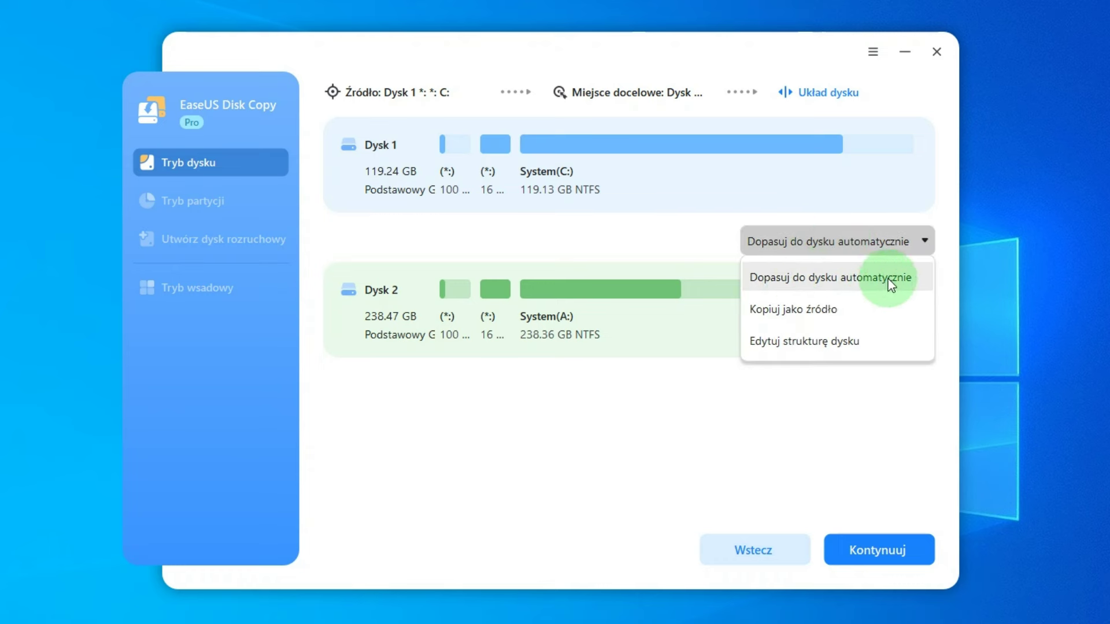
pyautogui.click(862, 402)
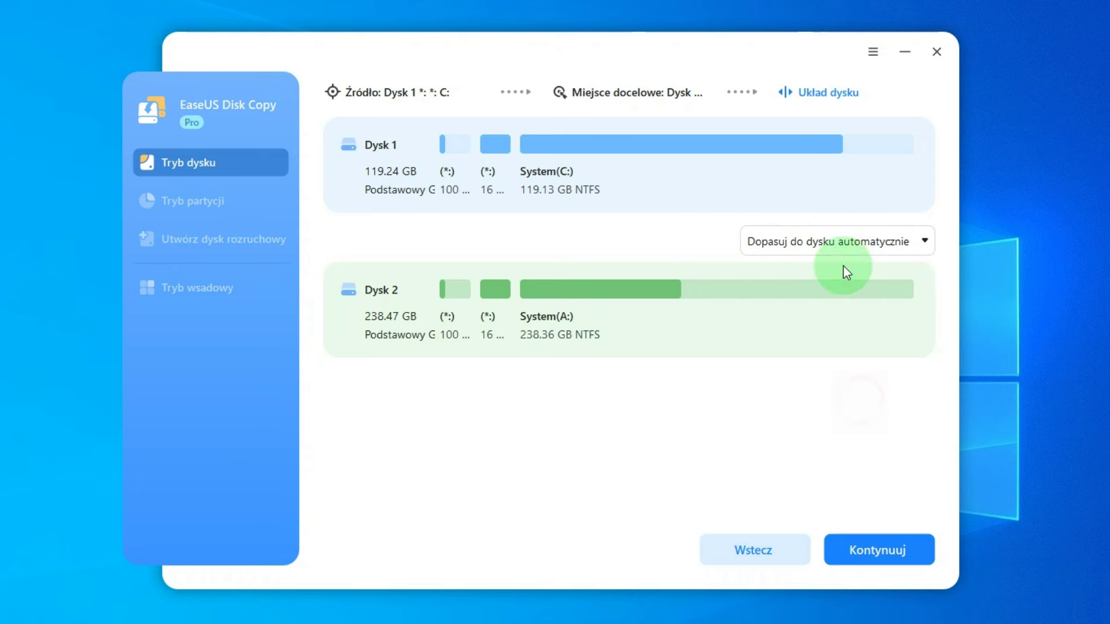
pyautogui.click(811, 249)
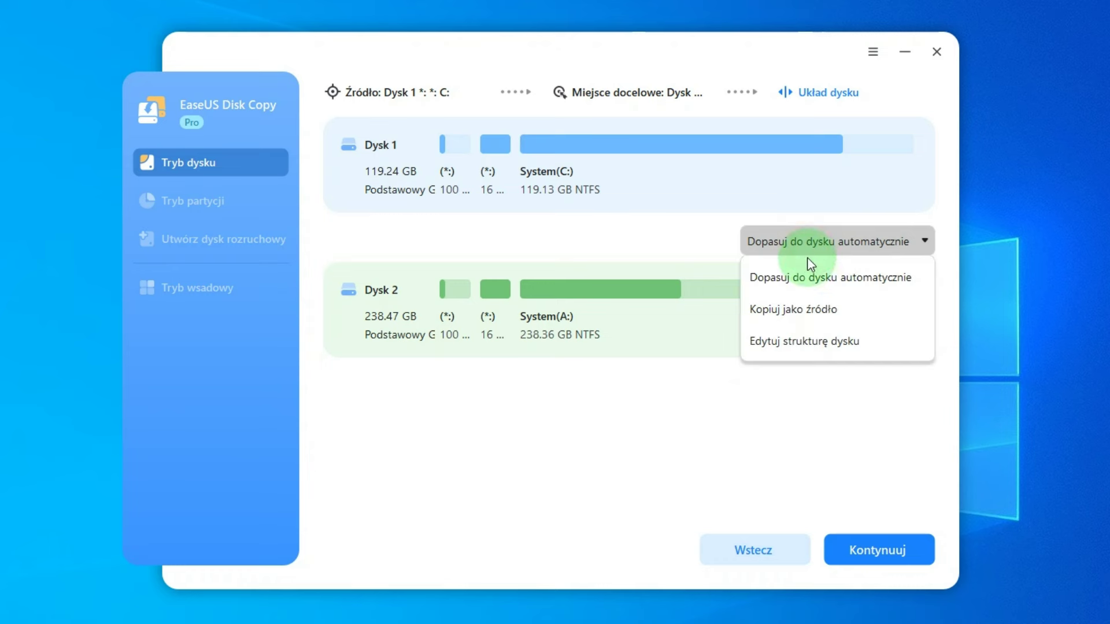
pyautogui.click(881, 281)
pyautogui.click(883, 549)
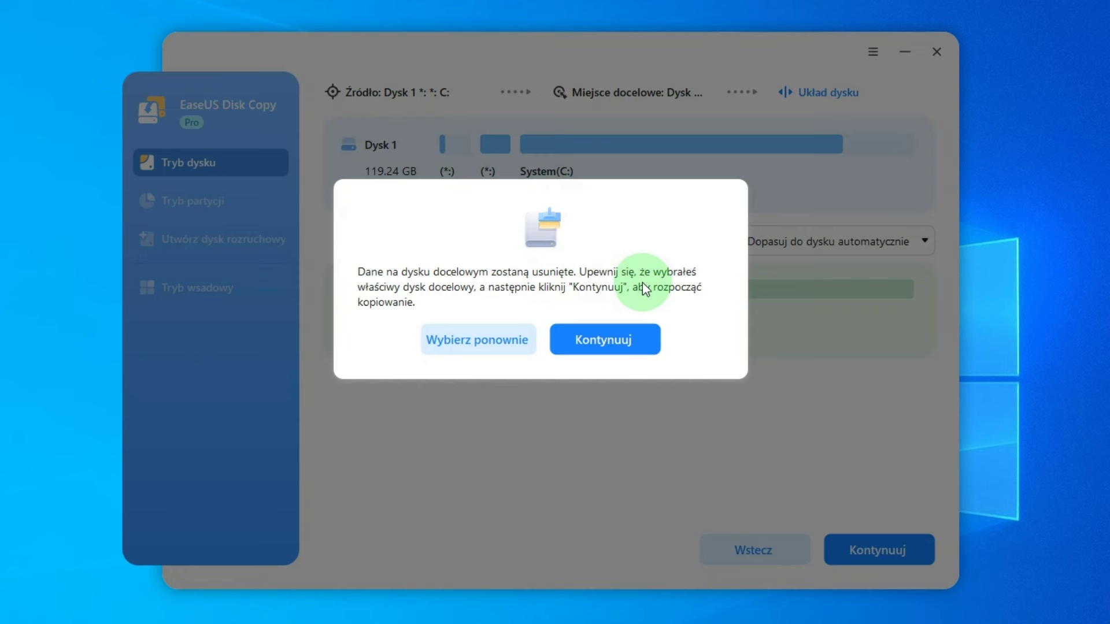
pyautogui.click(608, 332)
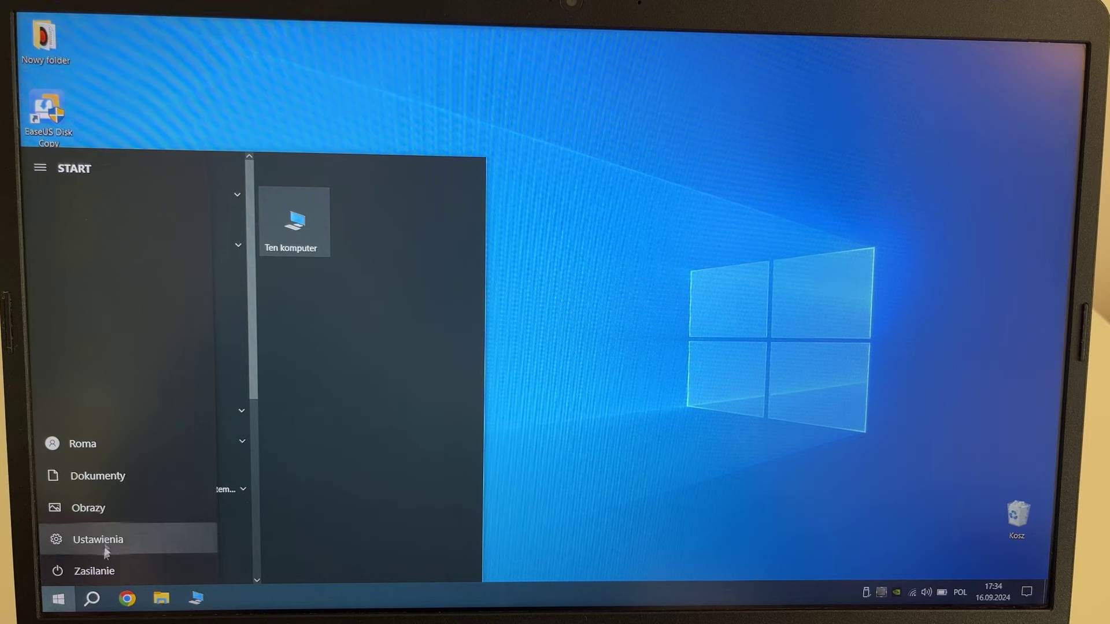
# Step: Restart into the BIOS setup, put USB HDD: GOODRAM SSDPR-HL200-256 ahead of Windows Boot Manager in the boot order, and save
pyautogui.click(81, 571)
pyautogui.click(104, 536)
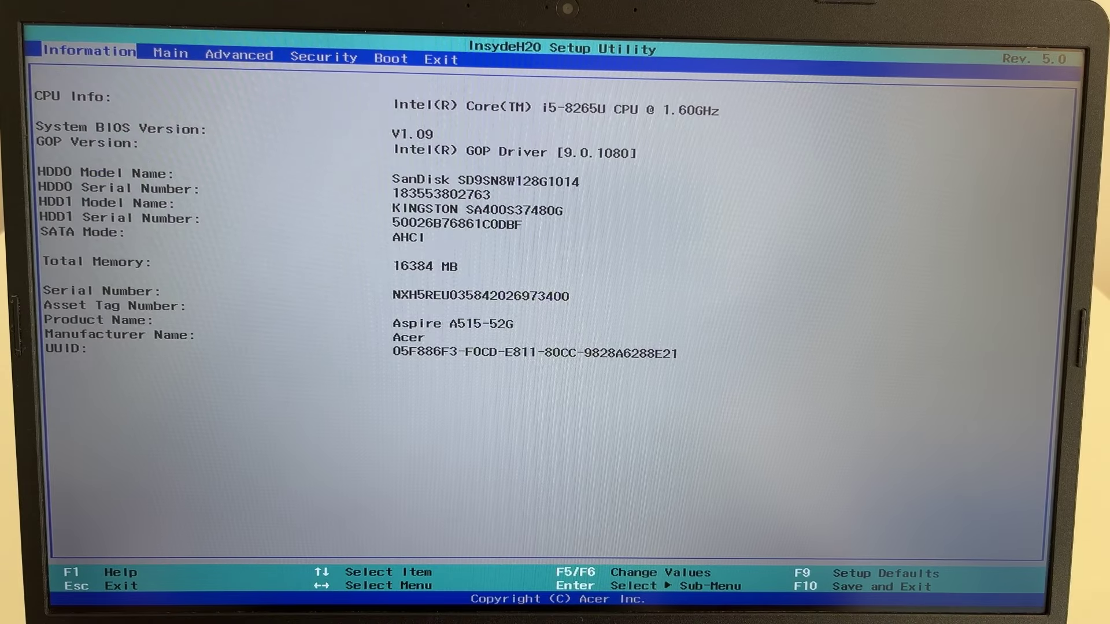
pyautogui.press('Right')
pyautogui.press('Right')
pyautogui.press('Right')
pyautogui.press('Right')
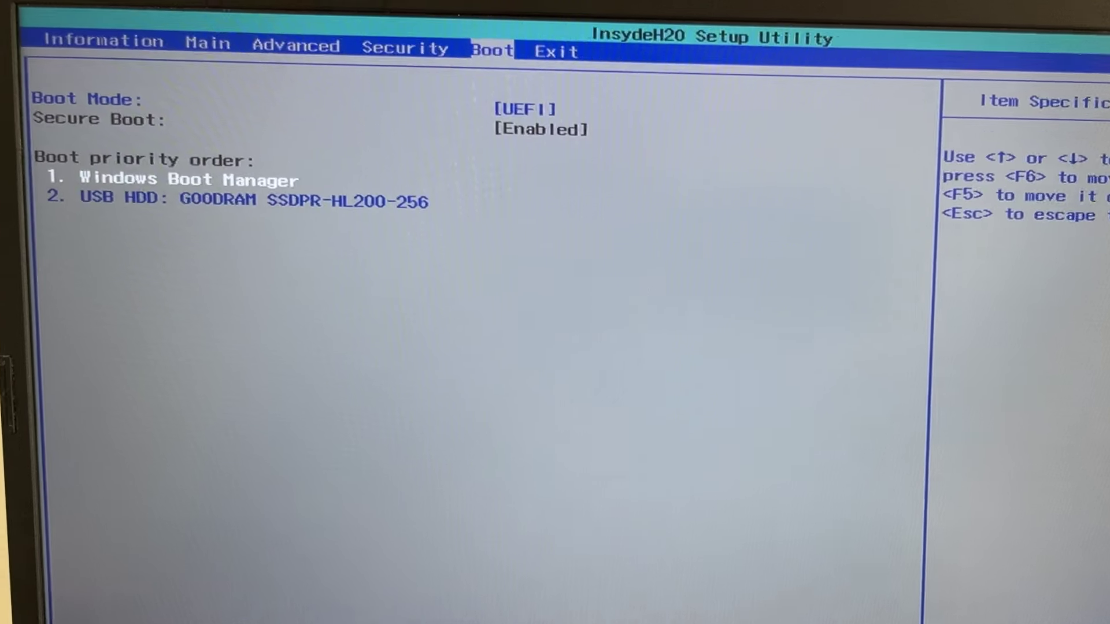
pyautogui.press('F5')
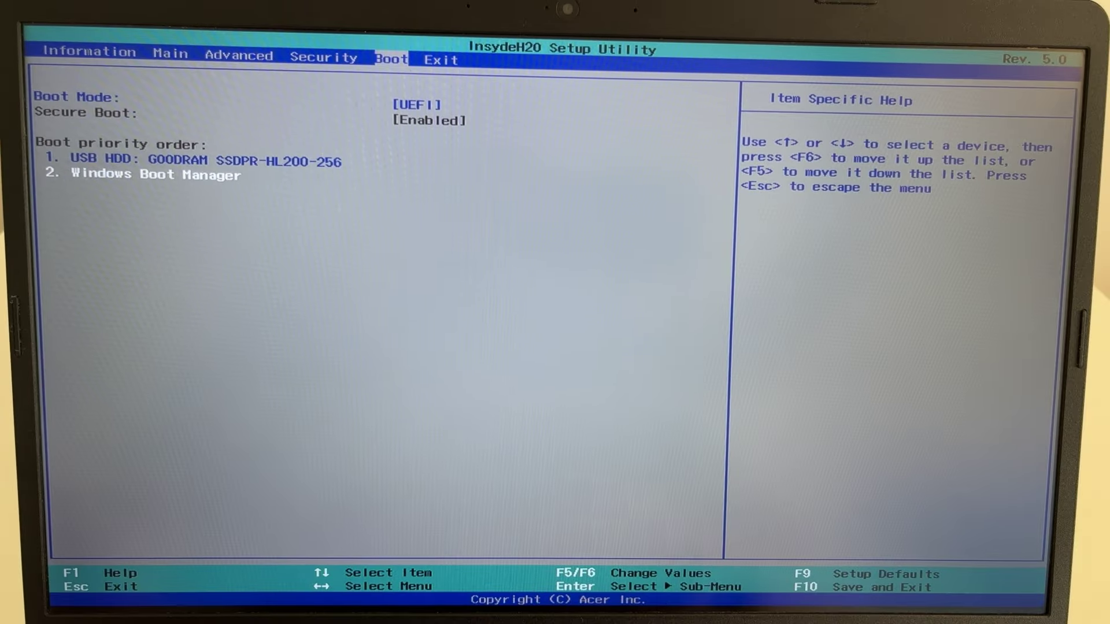
pyautogui.press('F10')
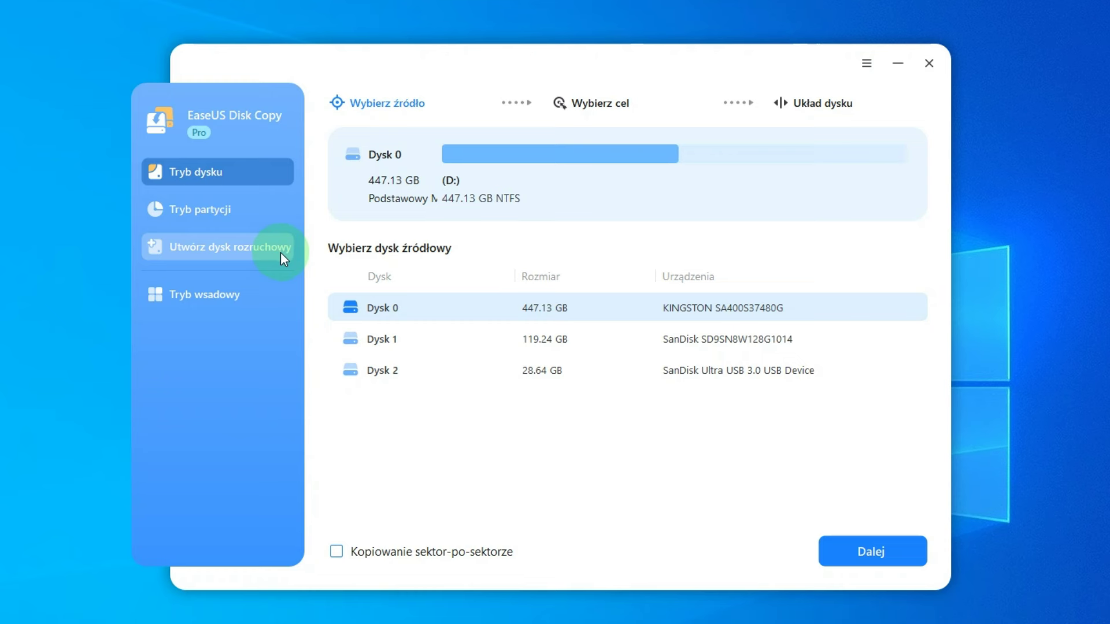
# Step: Create a bootable disk on the SanDisk Ultra USB 3.0 drive (E:), allowing its partition to be wiped
pyautogui.click(247, 252)
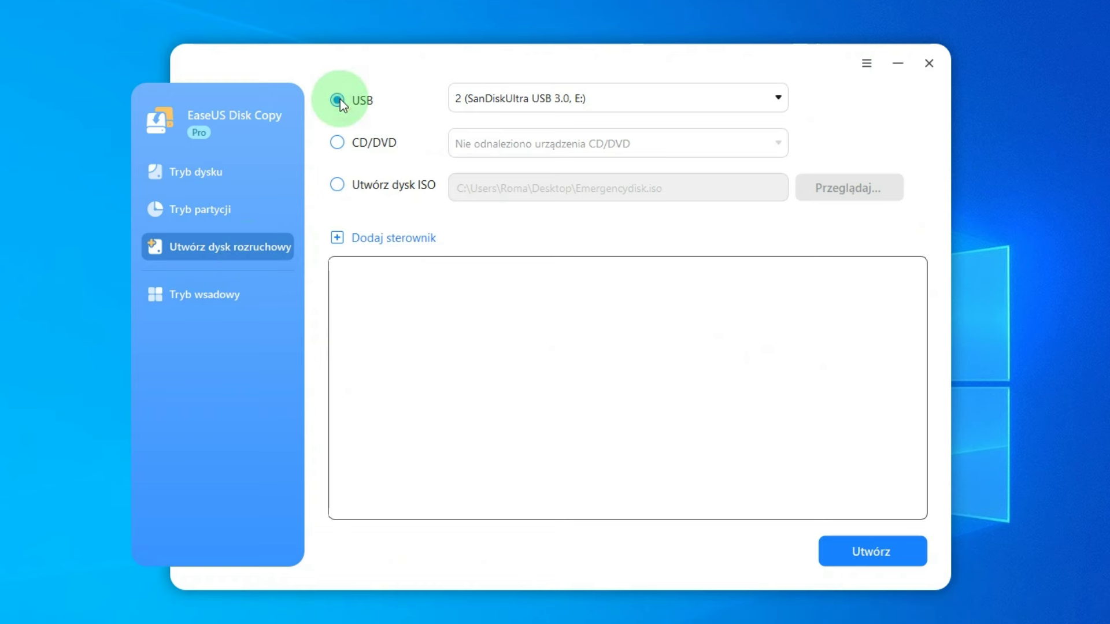
pyautogui.click(744, 94)
pyautogui.click(540, 132)
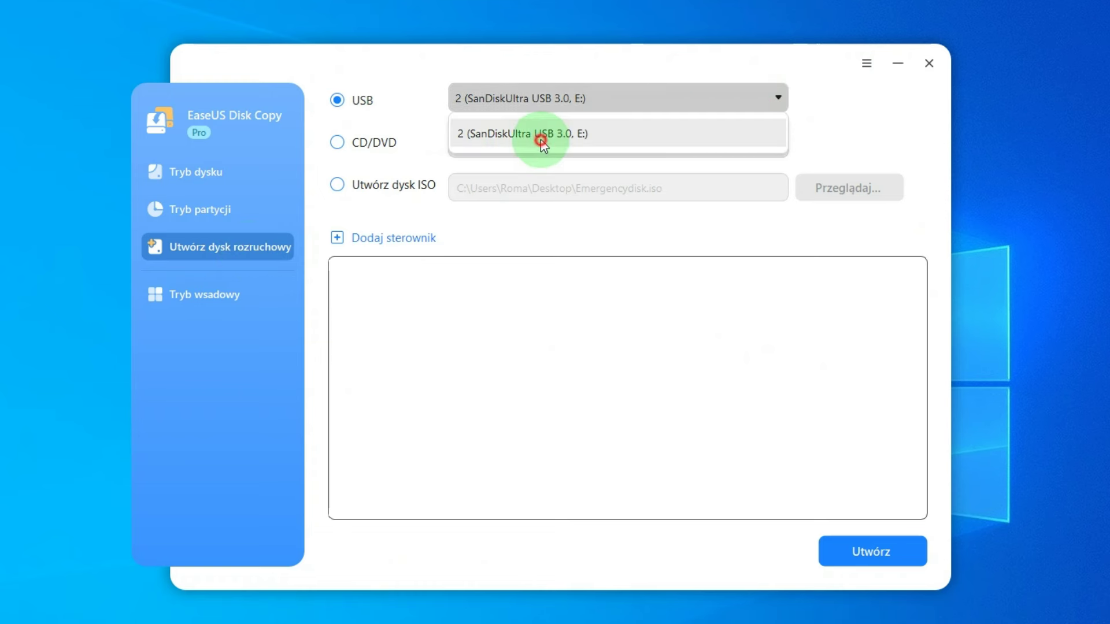
pyautogui.click(879, 552)
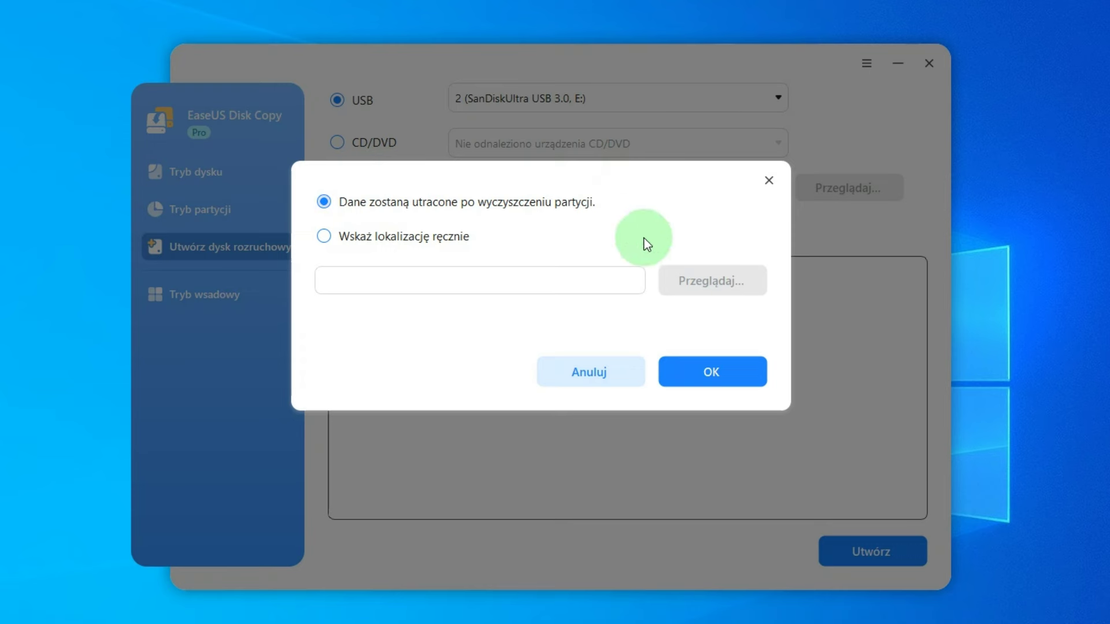
pyautogui.click(720, 376)
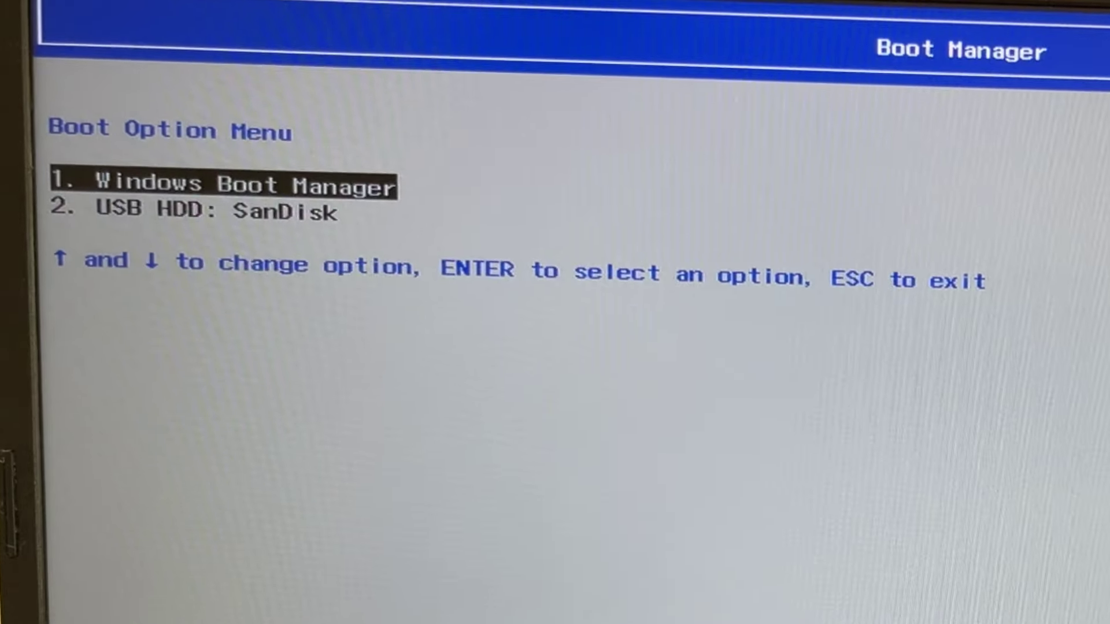
# Step: Boot from the SanDisk USB drive and examine the available source disks and partitions in Disk Mode and Partition Mode
pyautogui.press('Down')
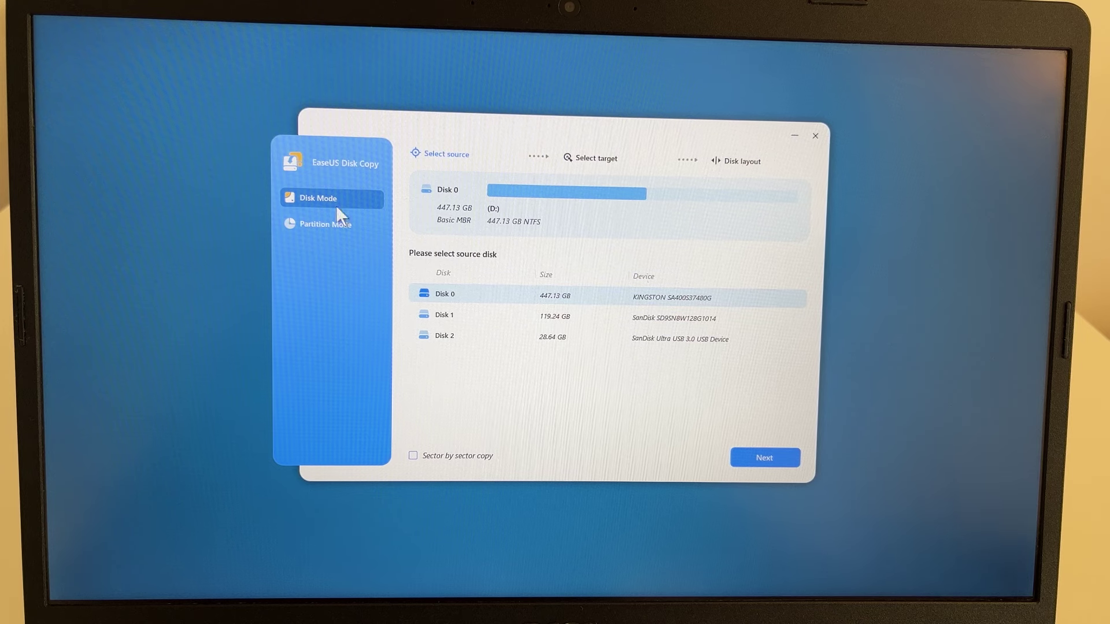
pyautogui.click(486, 316)
pyautogui.click(485, 337)
pyautogui.click(489, 319)
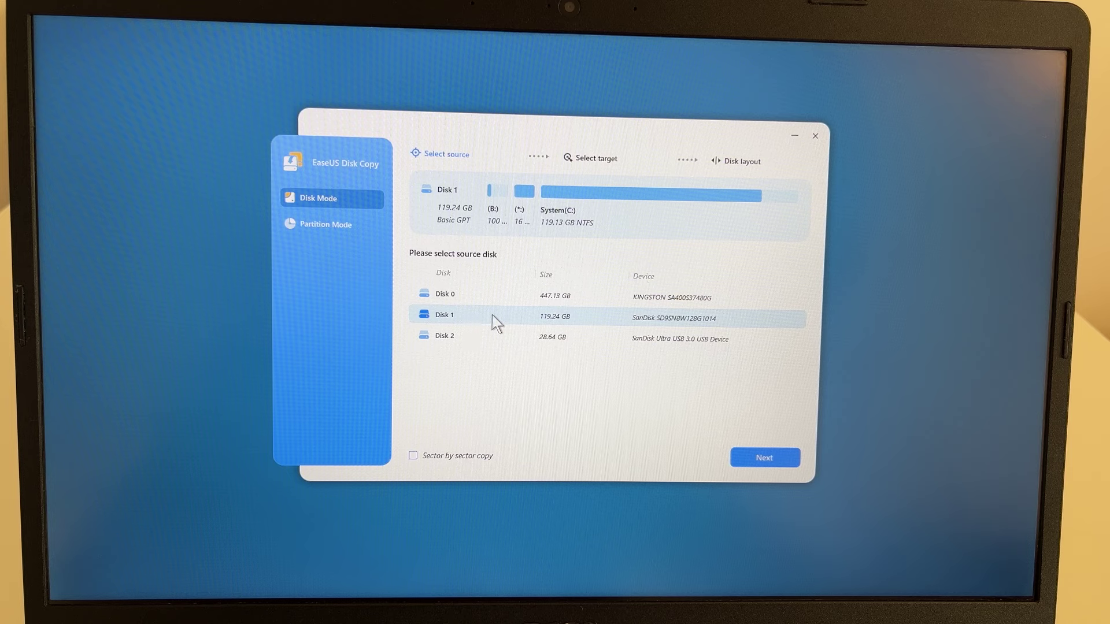
pyautogui.click(478, 336)
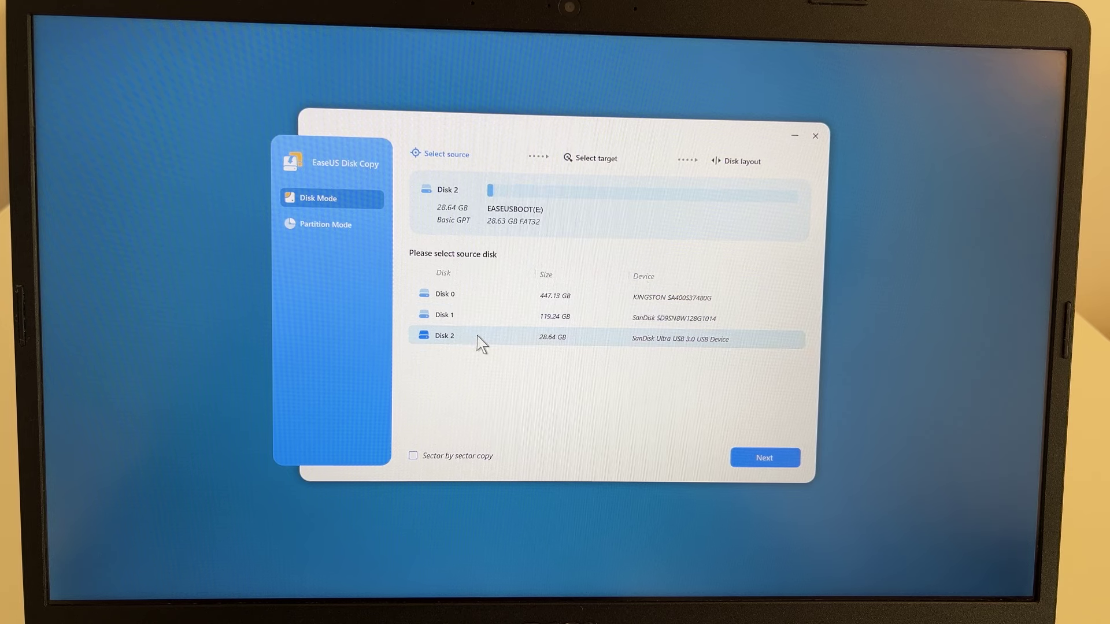
pyautogui.click(540, 298)
pyautogui.click(346, 231)
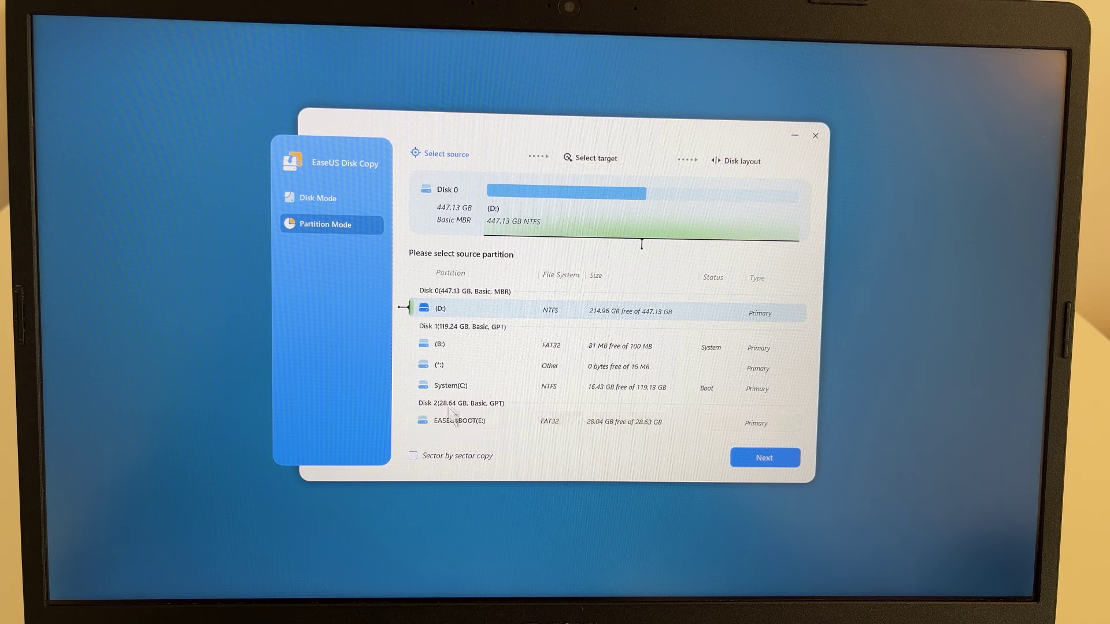
pyautogui.click(324, 196)
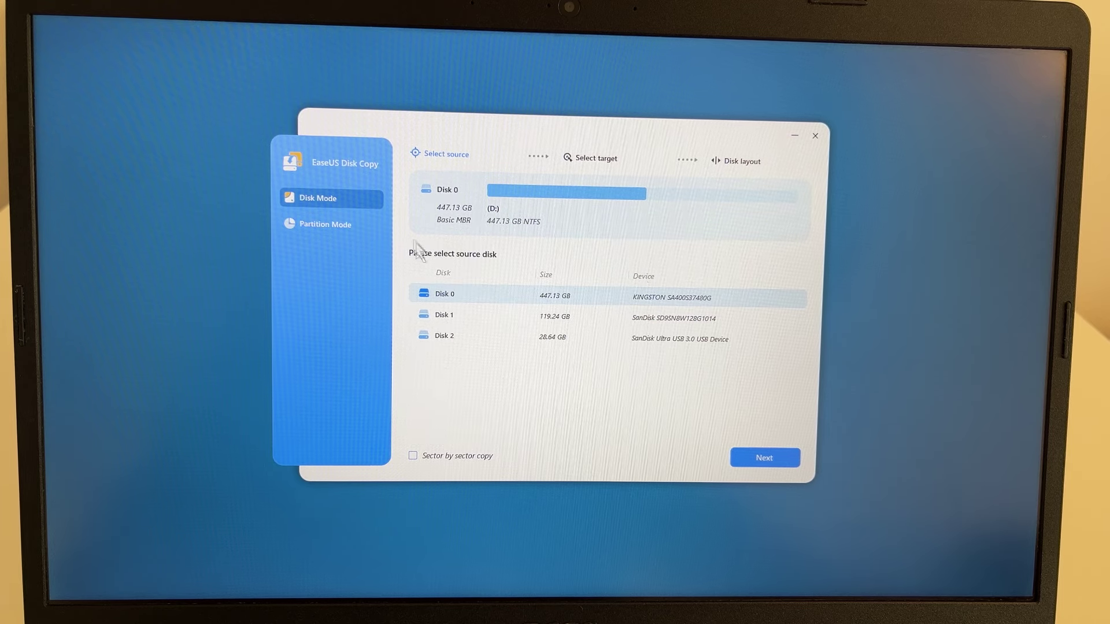